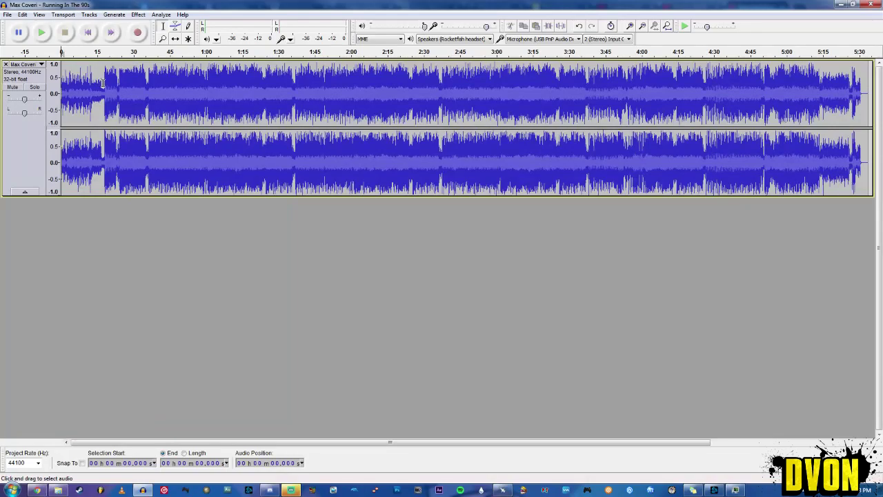
Step: Play the original 'Running In The 90s' from 18 seconds, then select the entire track
left_click(104, 83)
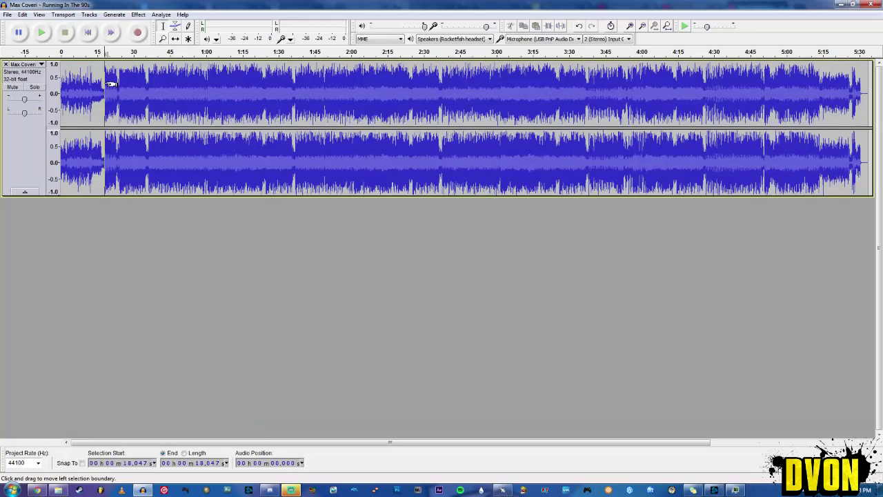
key("space")
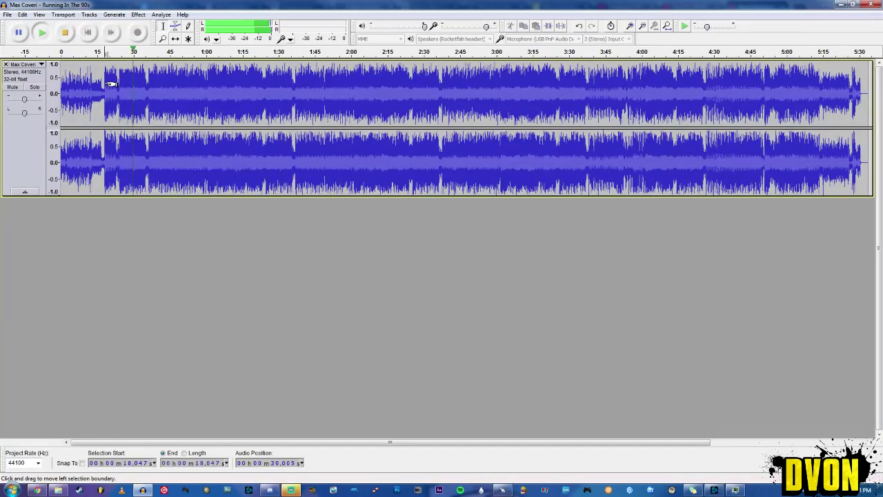
key("space")
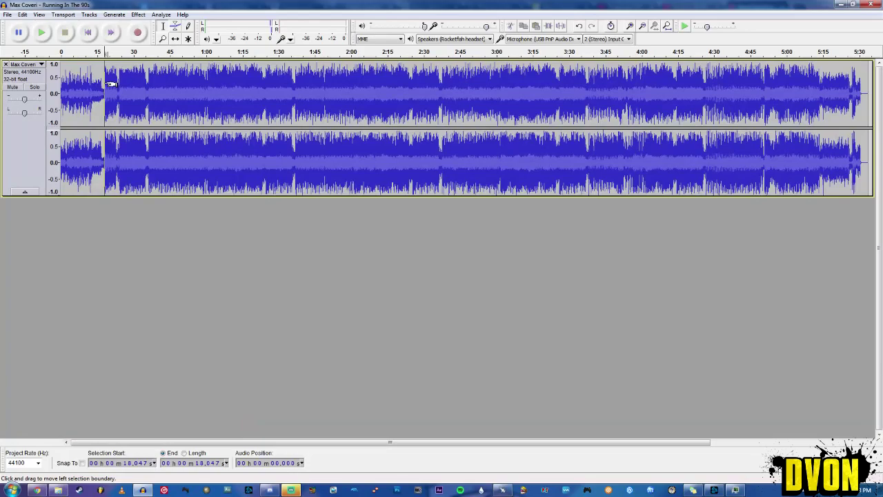
key("ctrl+a")
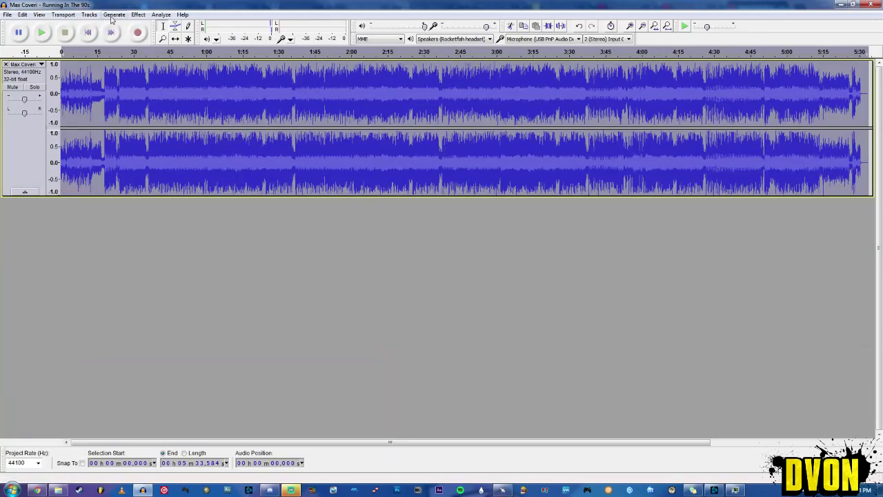
Step: Apply the Low Pass Filter to the whole song with 36 dB rolloff and 1500 Hz cutoff
left_click(138, 15)
mouse_move(63, 15)
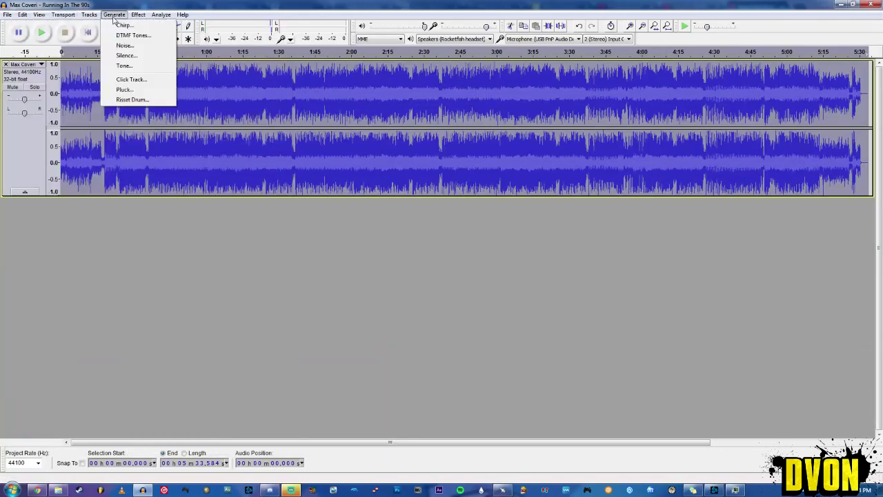
mouse_move(138, 17)
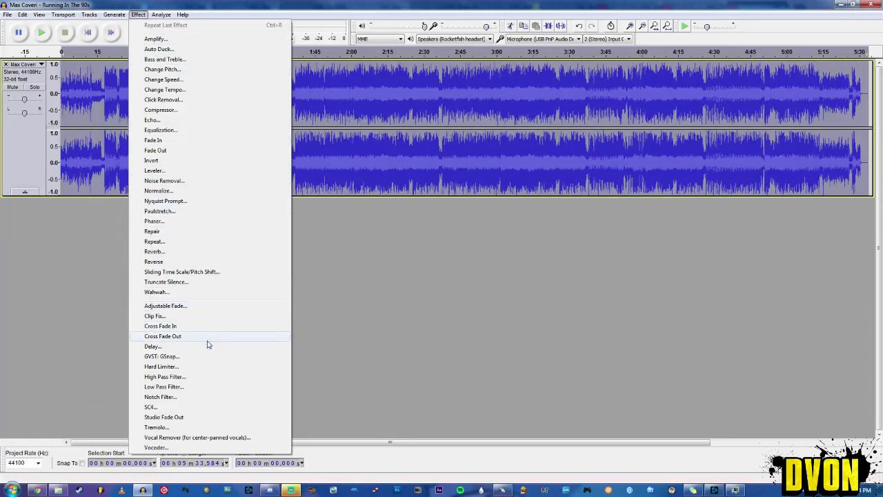
left_click(190, 388)
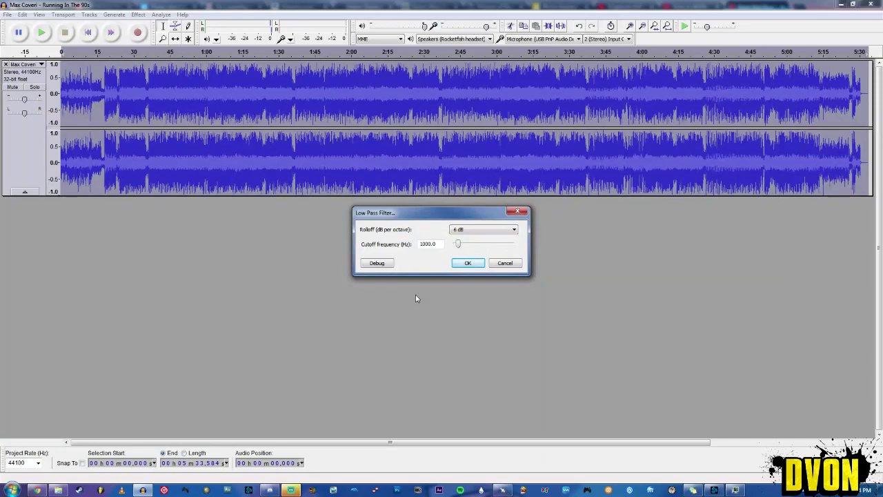
left_click(473, 233)
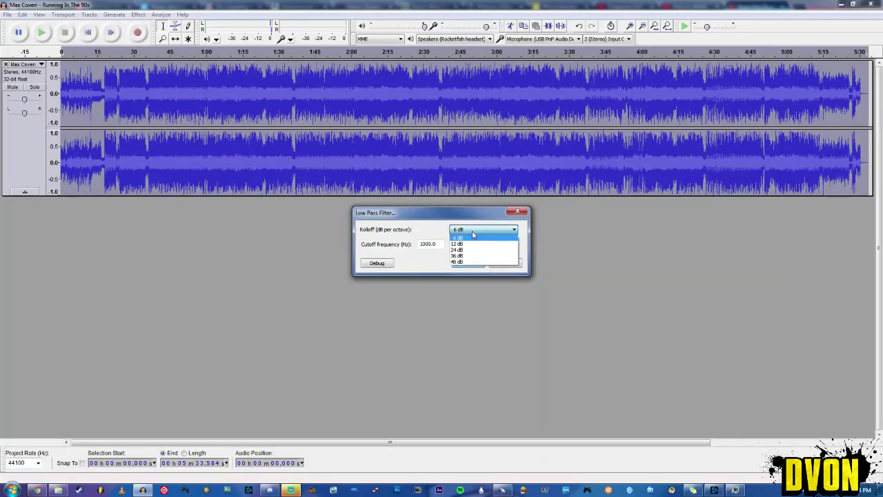
left_click(470, 255)
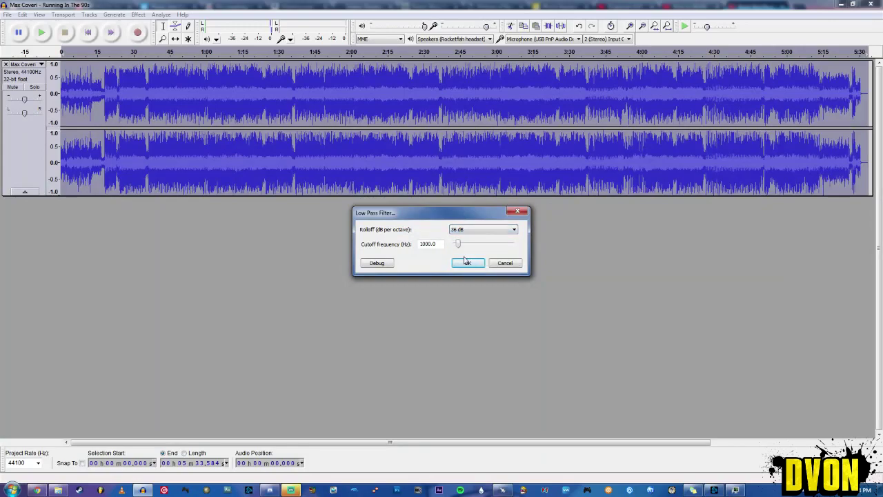
left_click(423, 244)
key("Delete")
type("5")
key("Return")
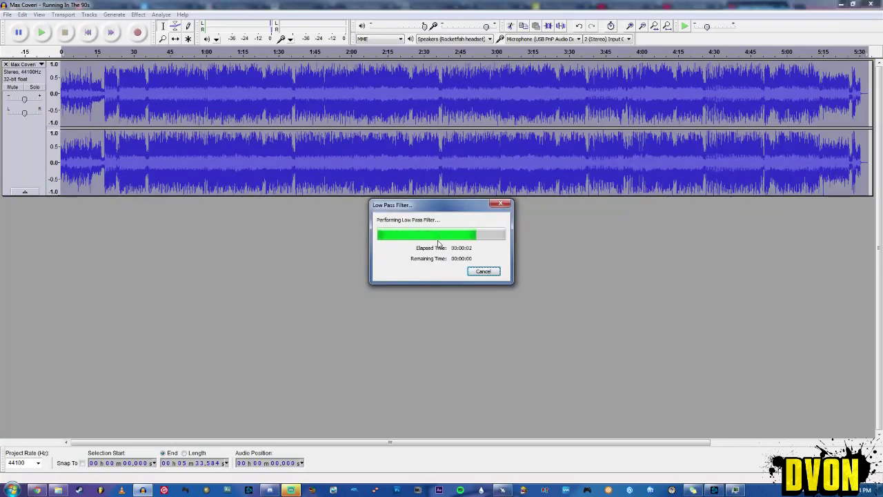
Step: Undo the filter and play the unfiltered song from about 17.7 seconds
left_click(105, 171)
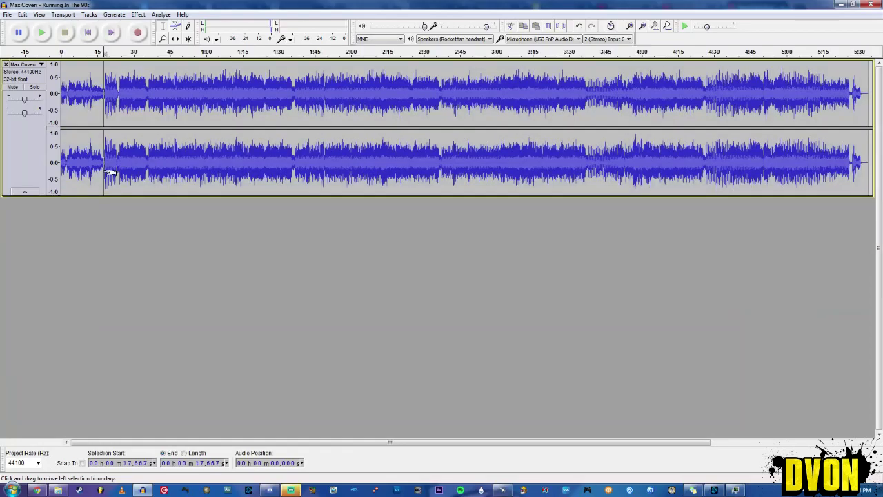
key("ctrl+z")
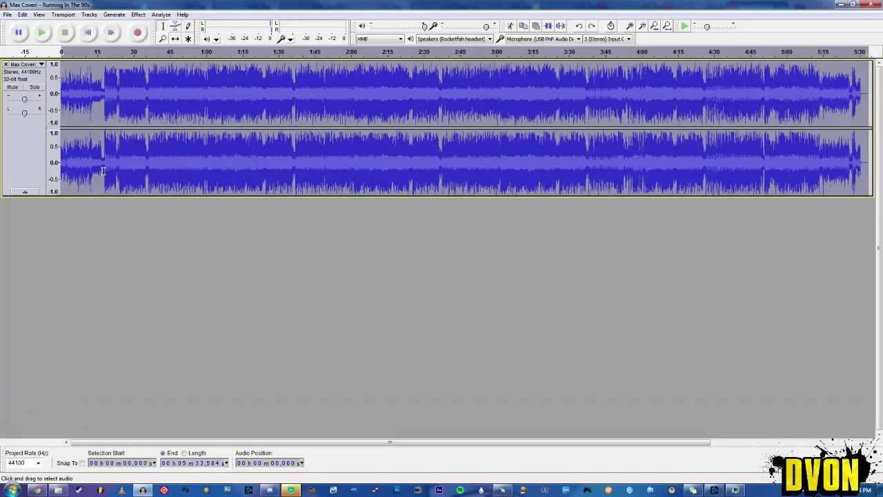
left_click(104, 171)
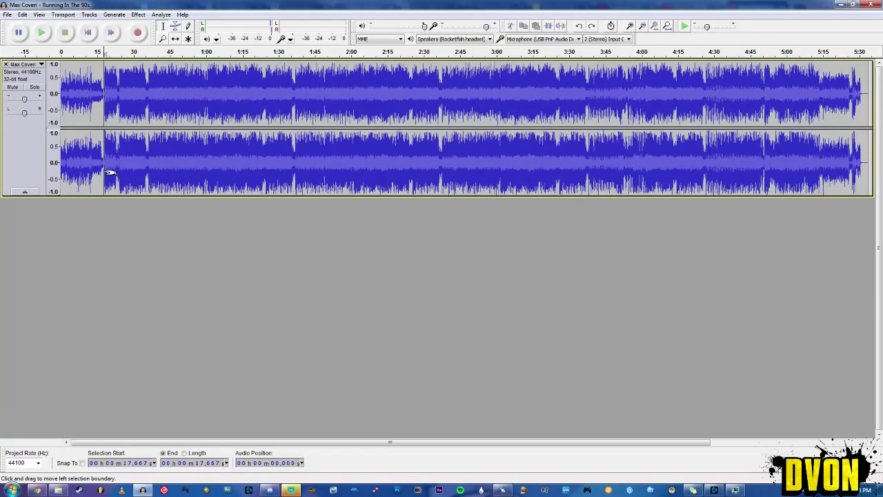
key("space")
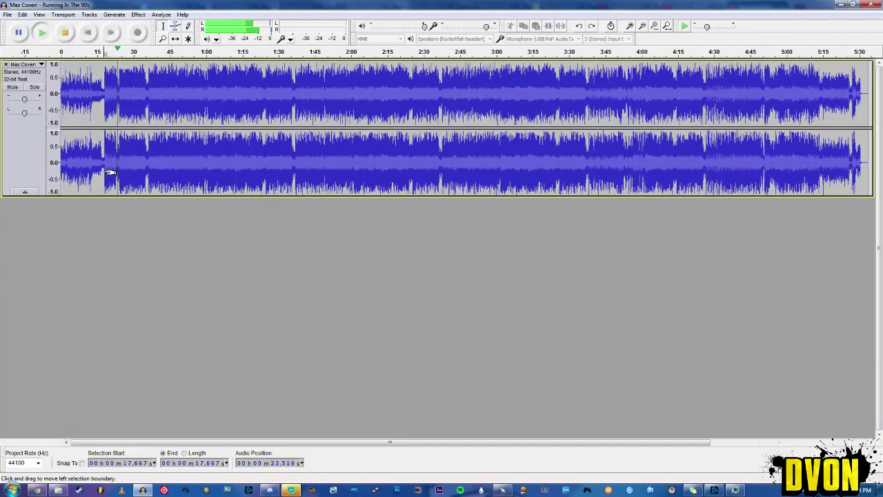
key("space")
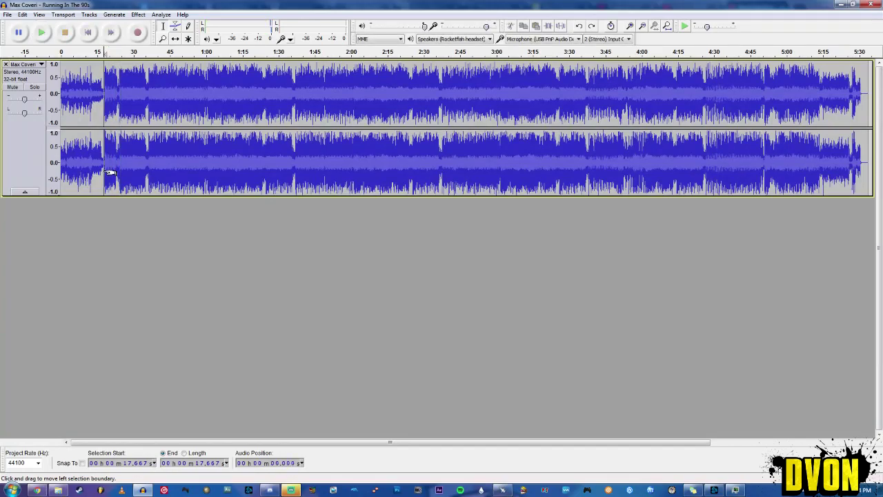
Step: Restore the 36 dB filter, play the filtered version, then reselect the whole track
key("ctrl+z")
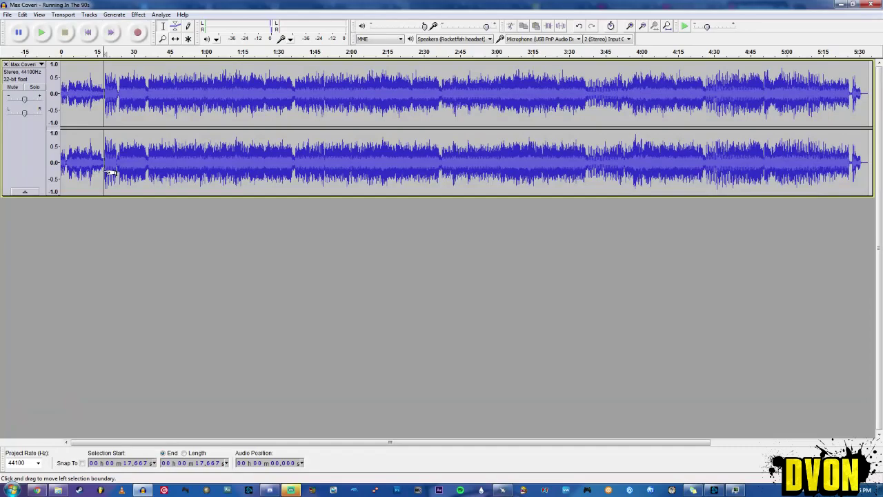
key("space")
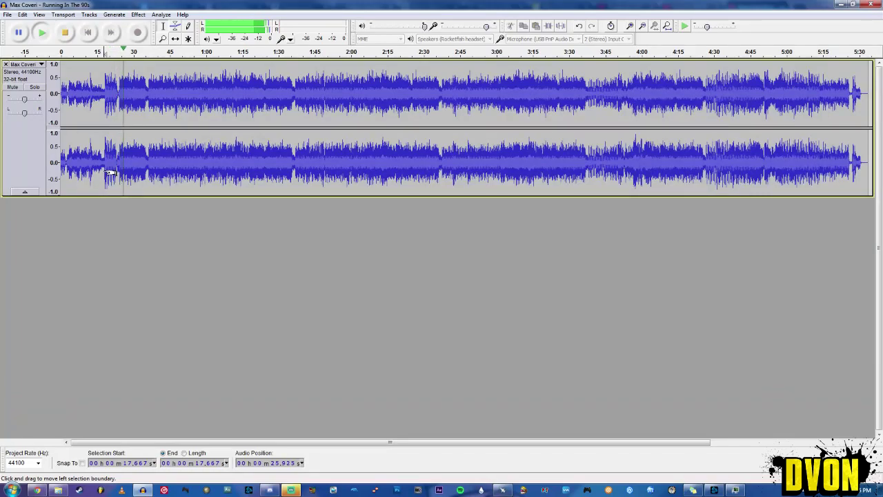
key("space")
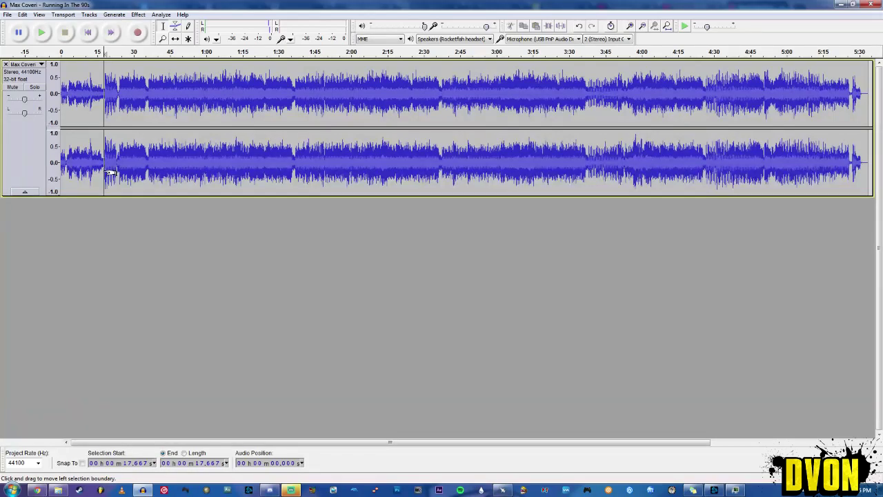
key("ctrl+a")
Step: Apply the Low Pass Filter to the whole song with 12 dB rolloff and 500 Hz cutoff
left_click(138, 14)
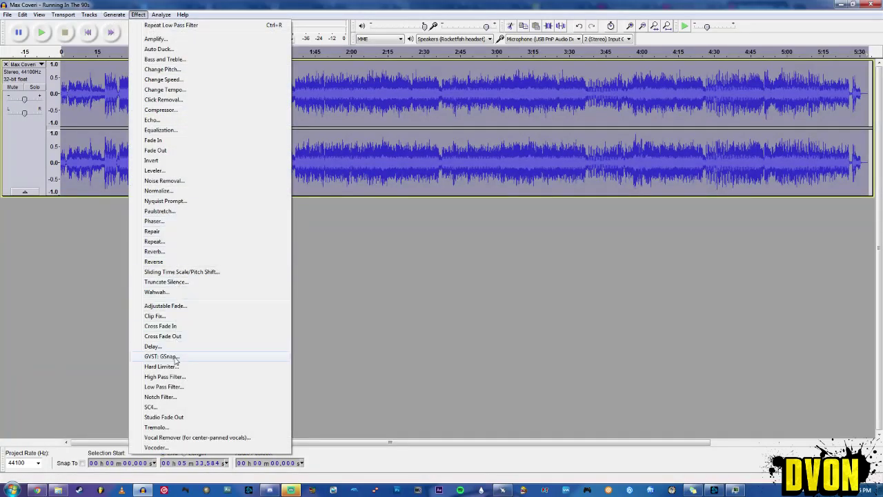
left_click(173, 387)
left_click(466, 232)
left_click(465, 246)
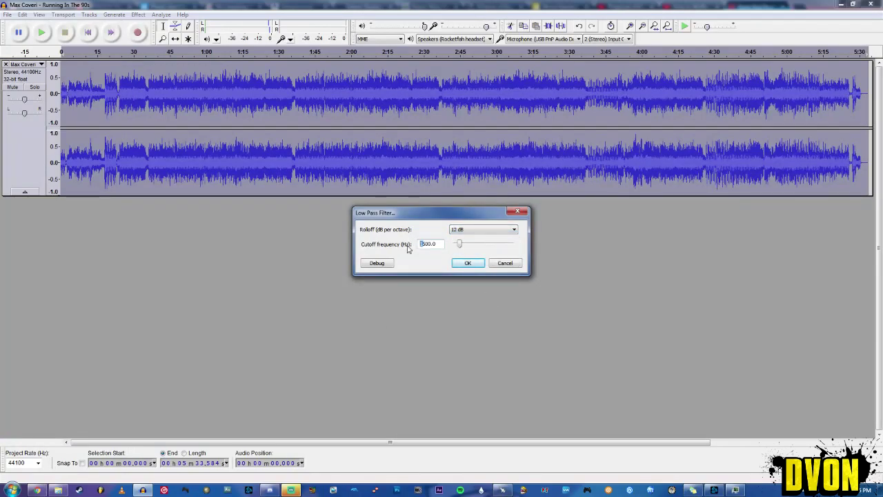
key("Delete")
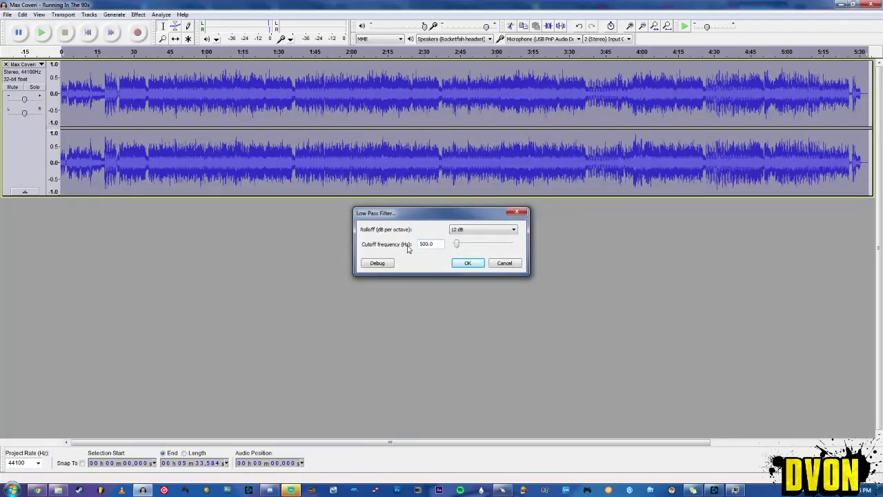
key("Return")
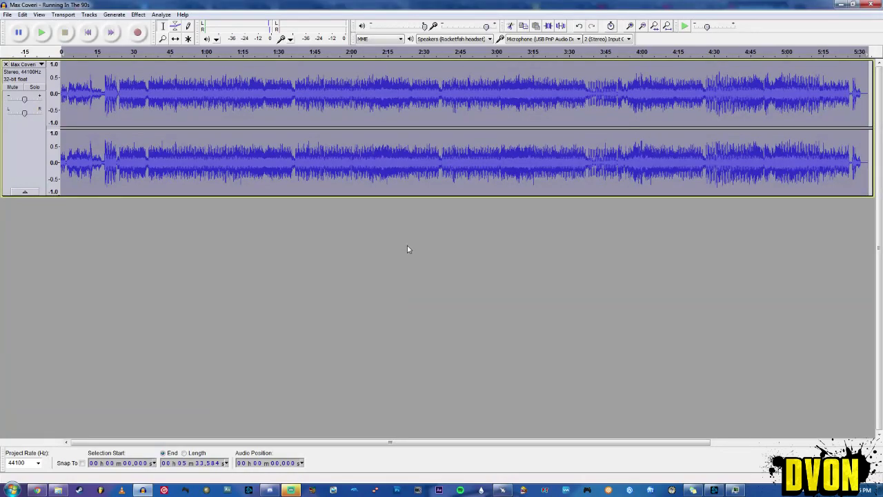
left_click(104, 178)
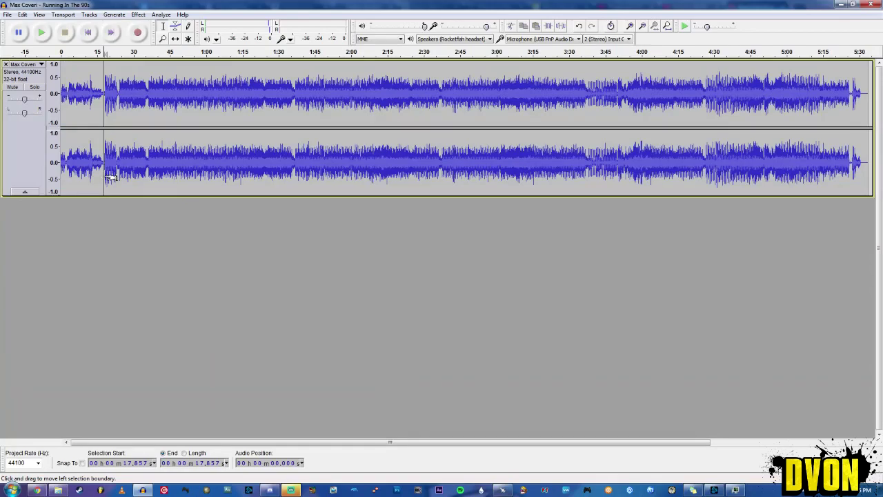
key("space")
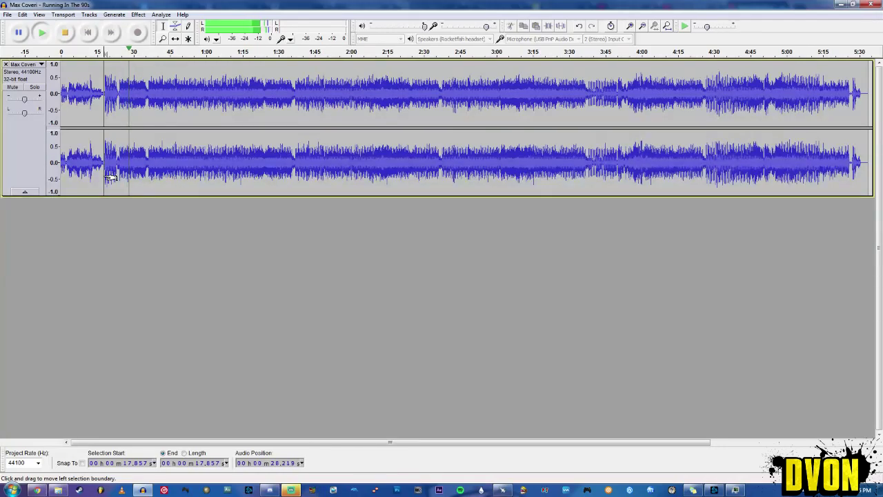
key("space")
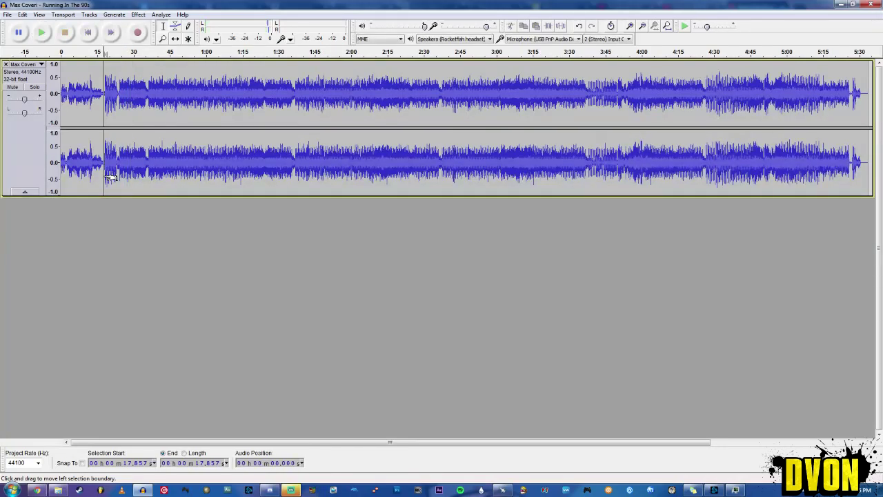
left_click(380, 175)
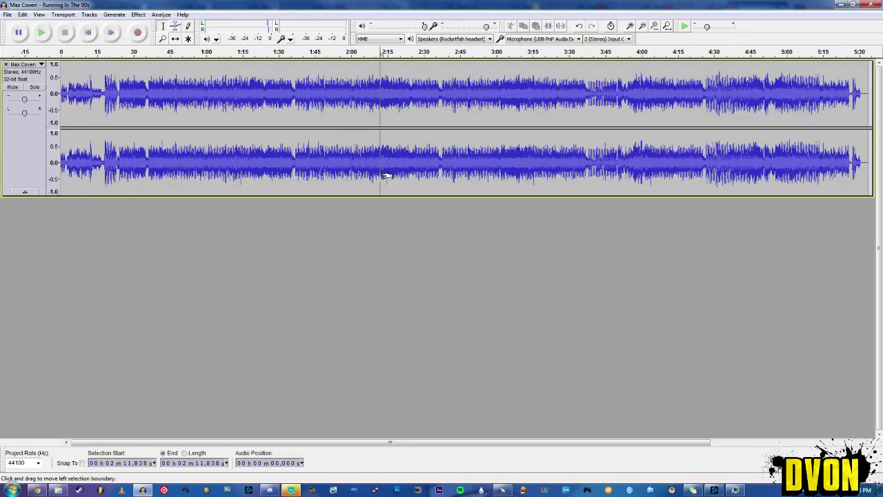
key("space")
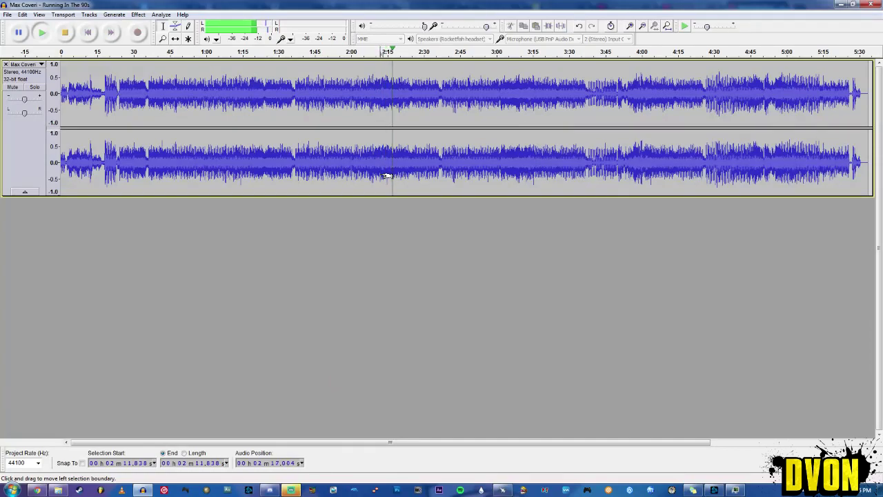
key("space")
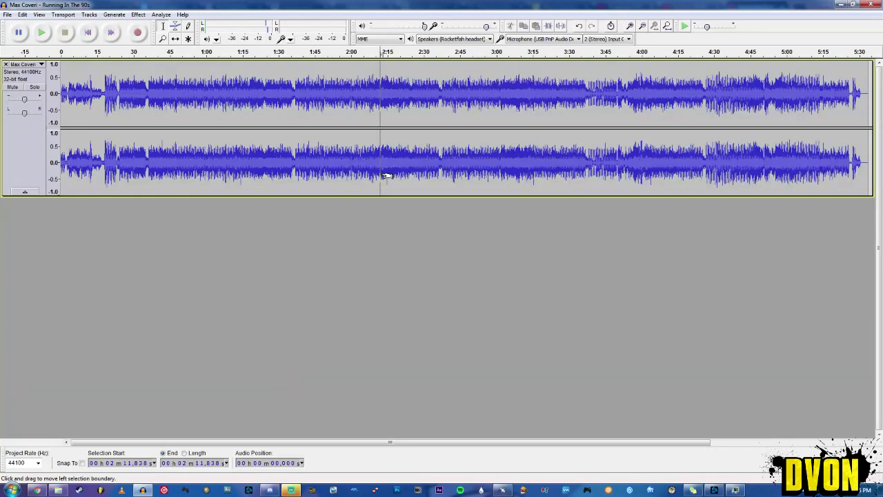
left_click(5, 64)
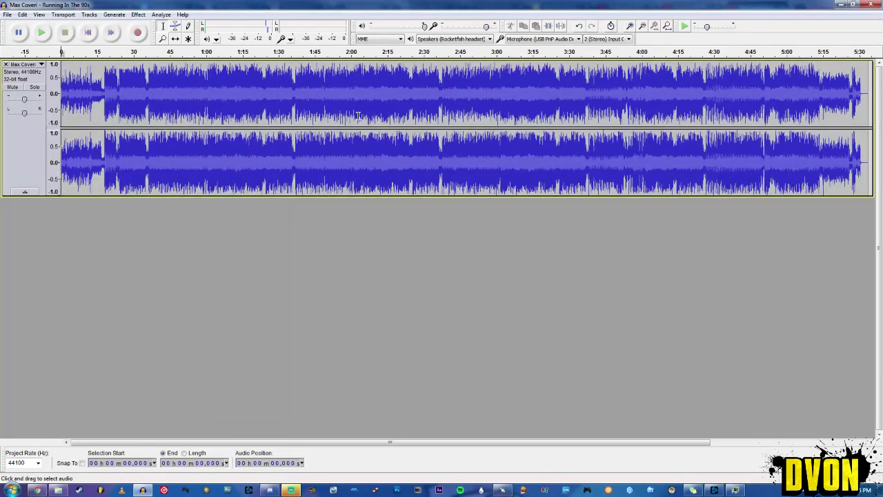
Step: Apply a 36 dB rolloff, 1500 Hz cutoff Low Pass Filter to the entire song
key("ctrl+a")
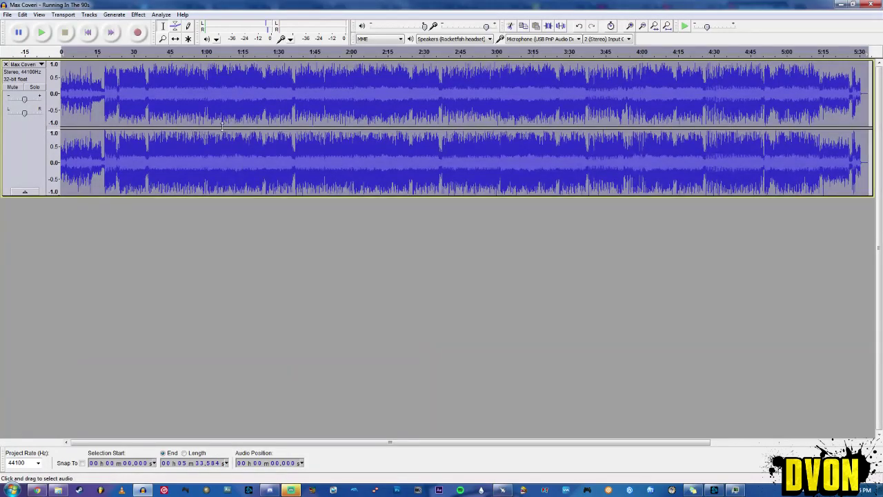
left_click(138, 15)
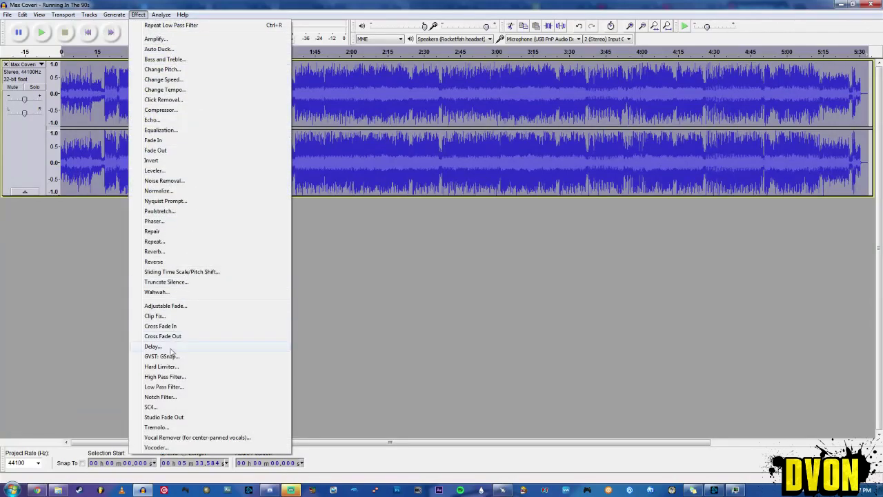
left_click(162, 387)
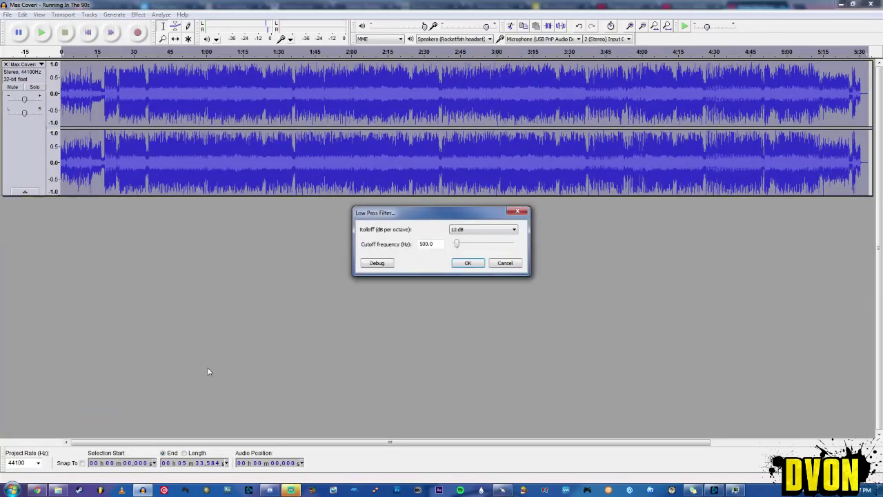
left_click(461, 229)
left_click(461, 259)
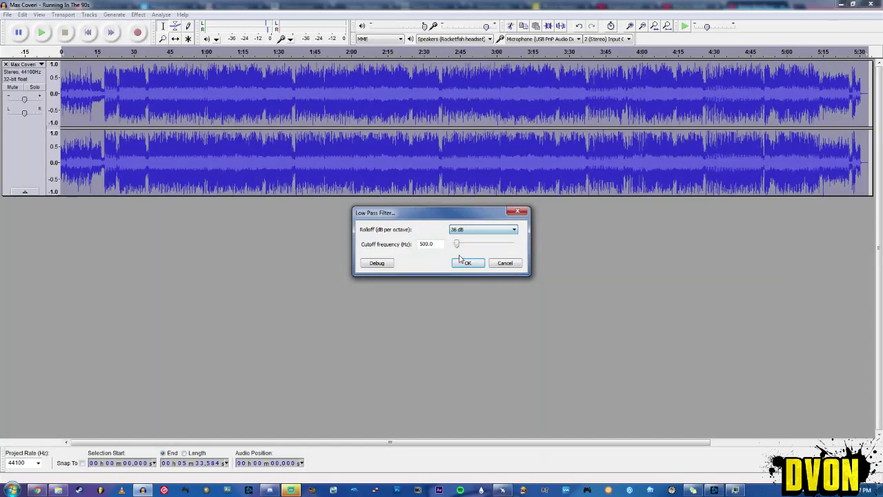
left_click(419, 245)
type("1")
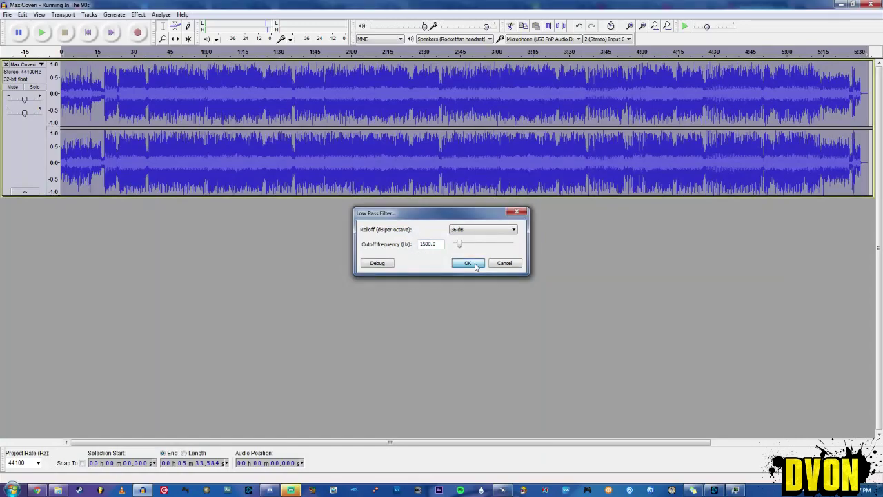
left_click(468, 263)
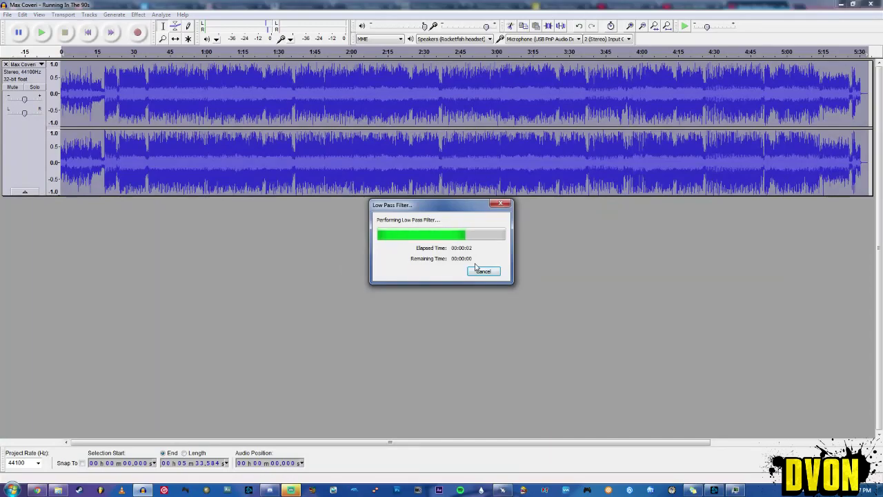
Step: Play the filtered song from 0:17, then select the whole track again
left_click(104, 181)
key("space")
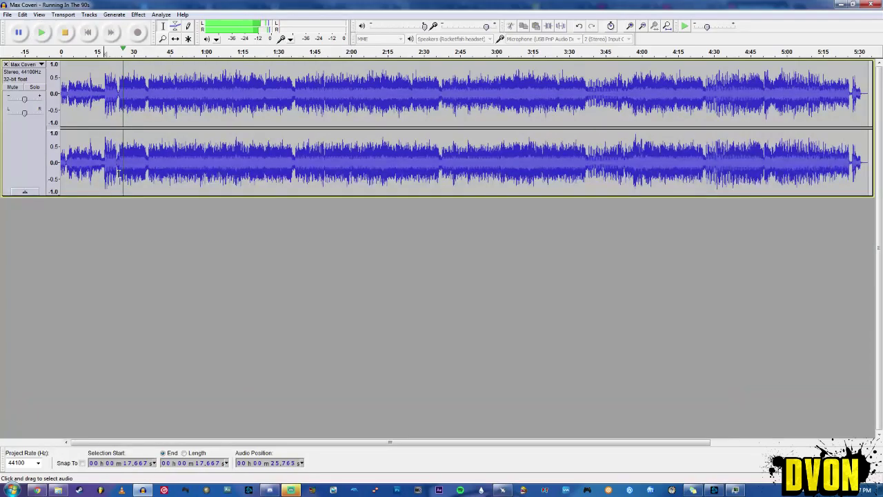
key("space")
key("ctrl+a")
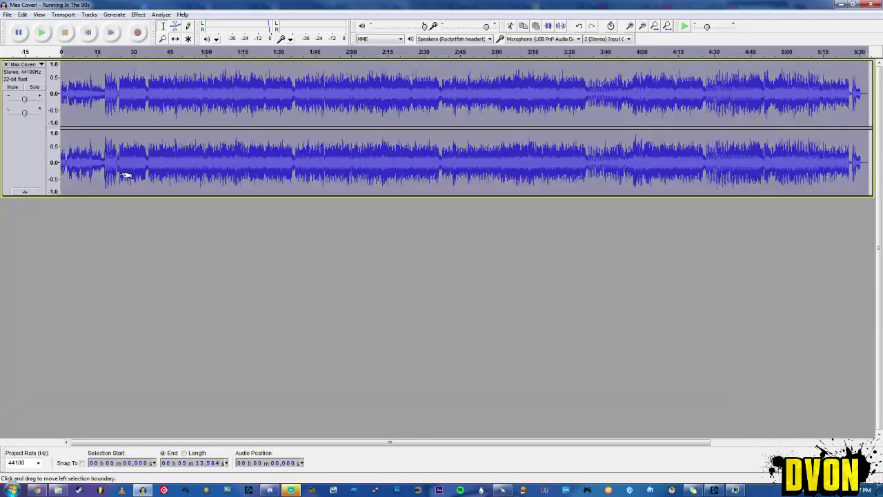
Step: Apply a Low Pass Filter with 12 dB rolloff and 500.0 Hz cutoff, placing playback at 0:17
left_click(138, 14)
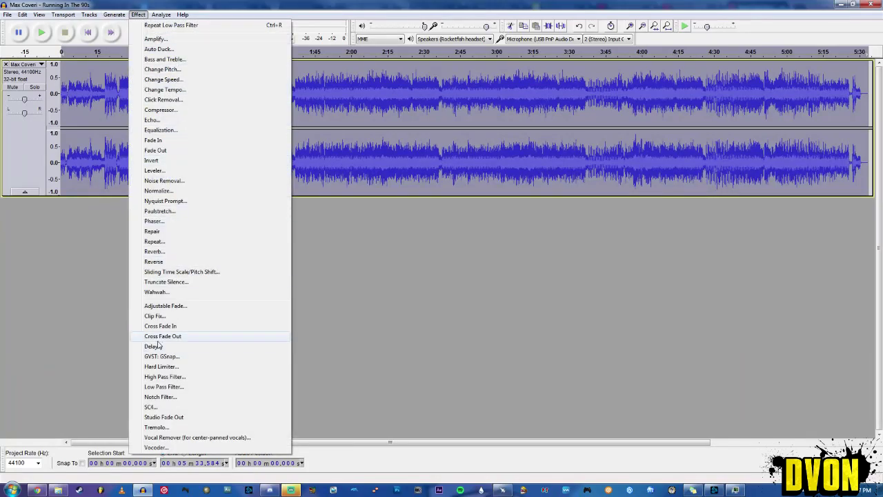
left_click(164, 387)
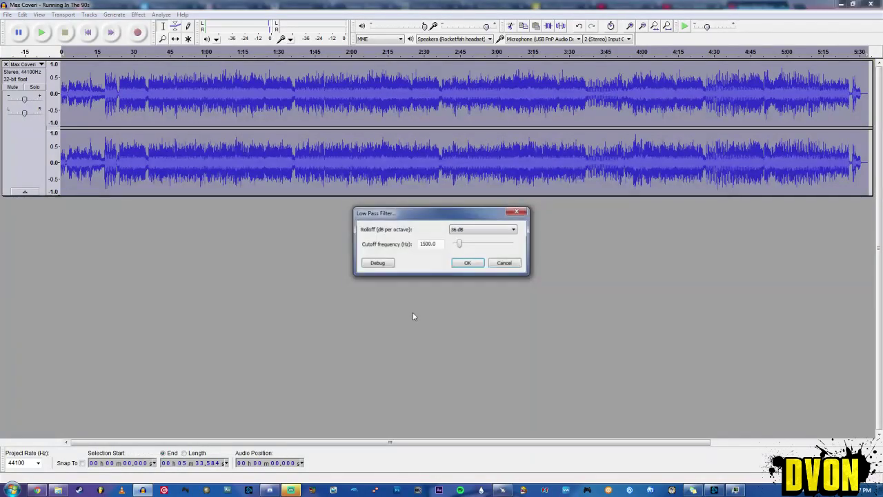
left_click(460, 229)
left_click(459, 245)
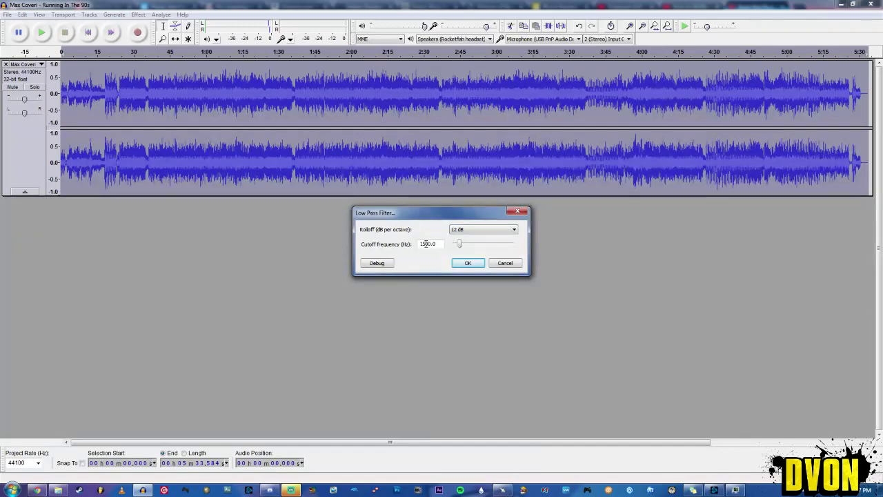
double_click(422, 244)
type("500.0")
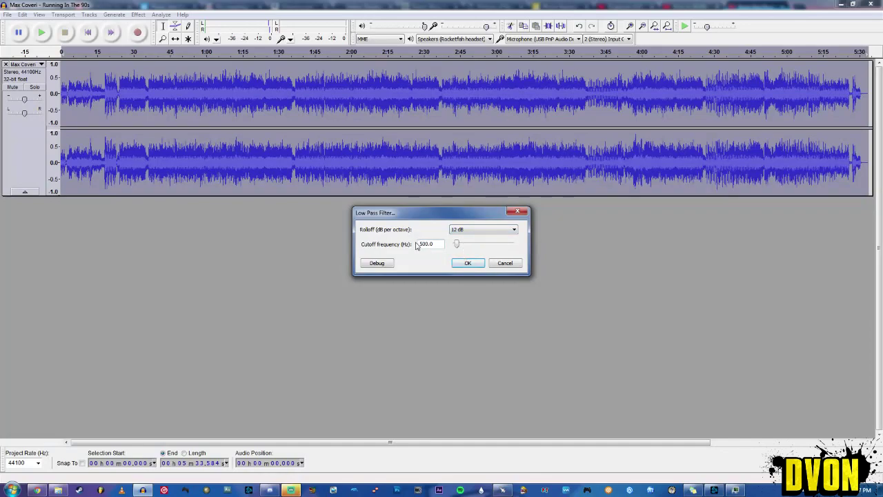
left_click(457, 263)
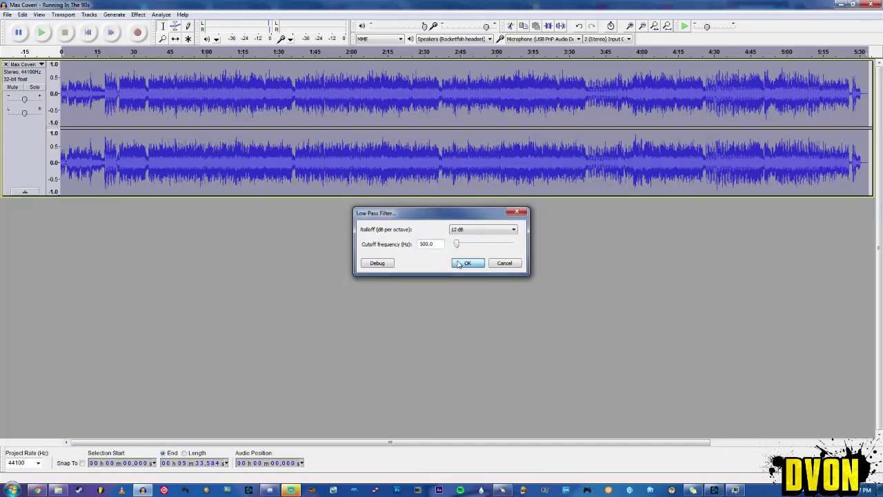
left_click(103, 172)
key("space")
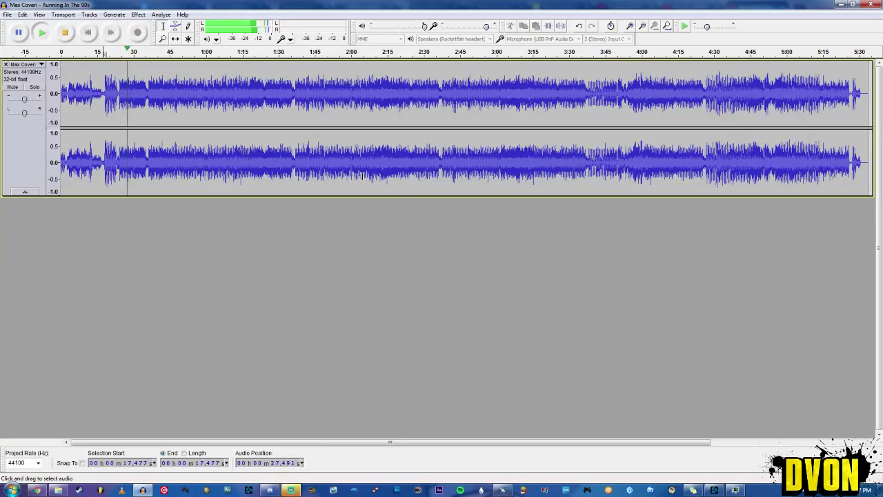
key("space")
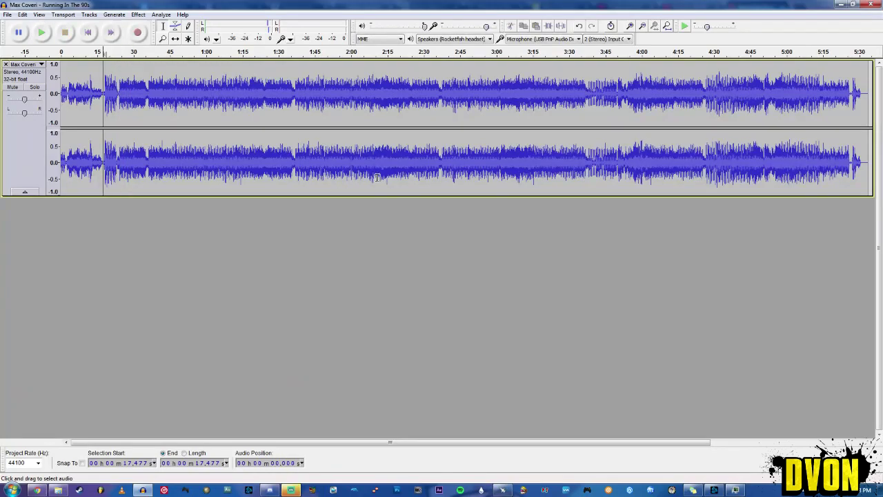
left_click(374, 178)
key("space")
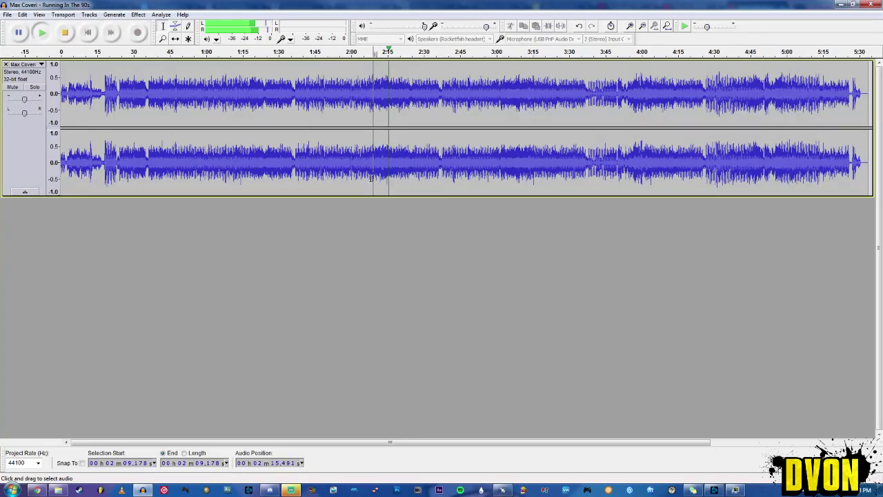
key("space")
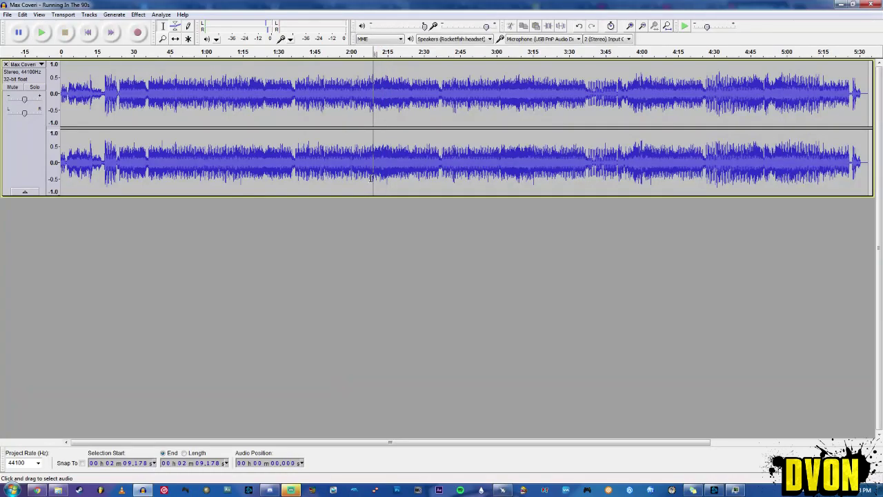